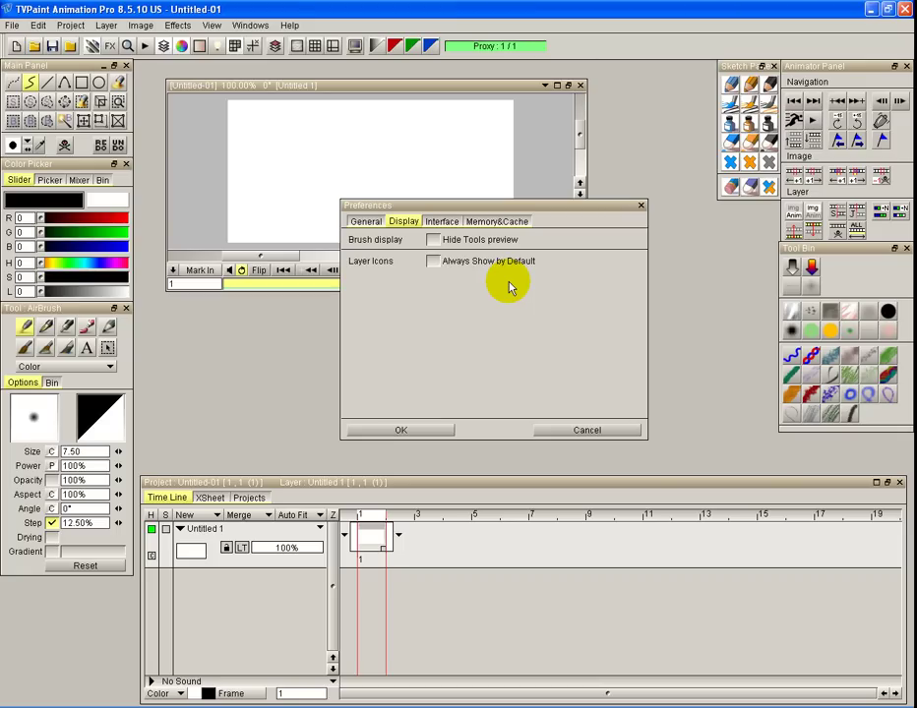
{"action": "left_click", "coordinate": [441, 222]}
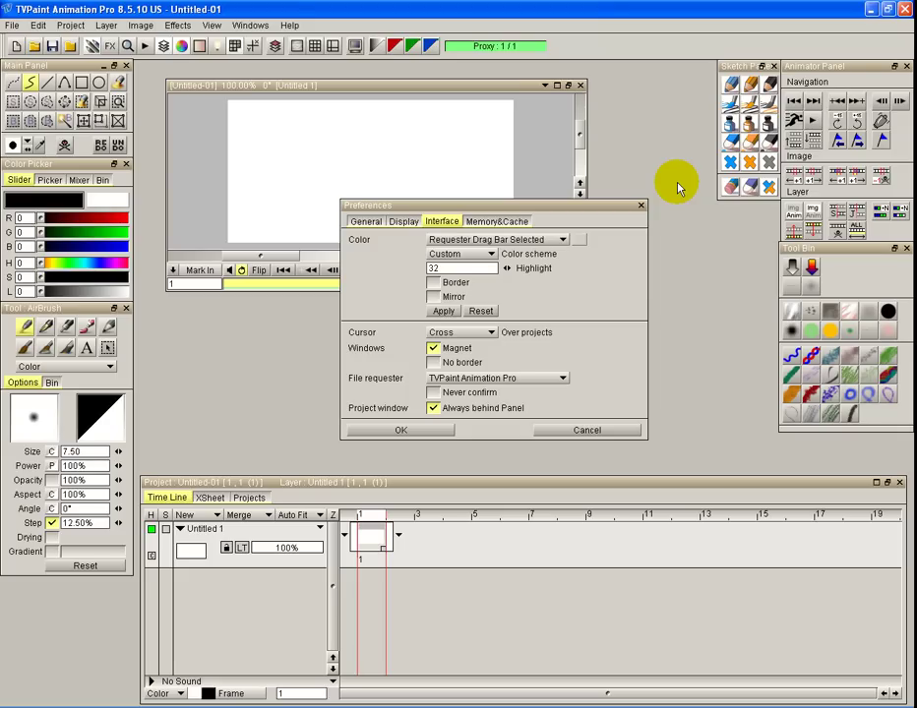
{"action": "left_click", "coordinate": [511, 239]}
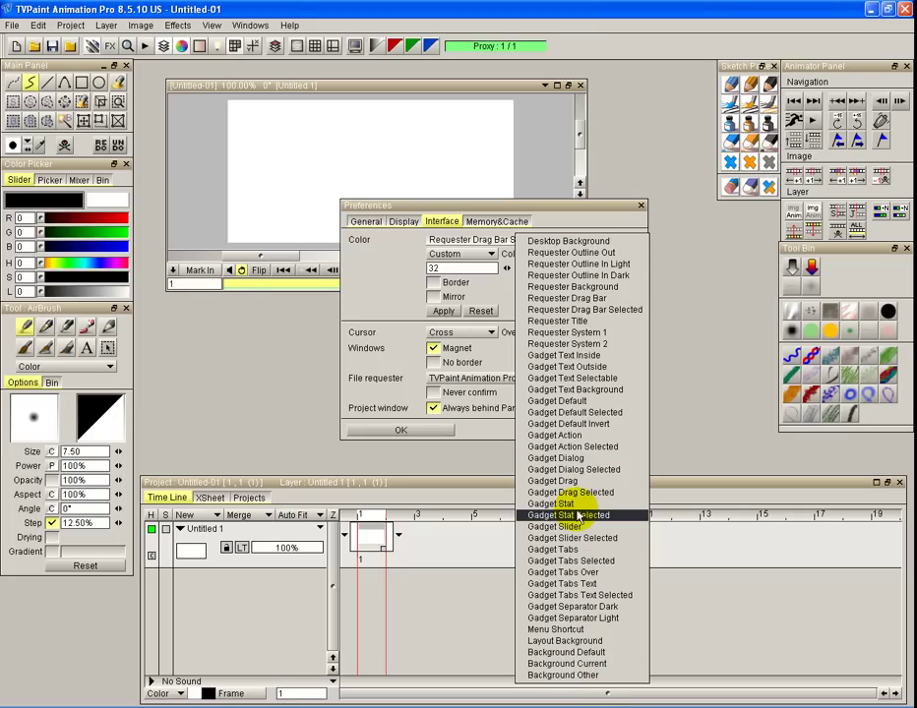
{"action": "left_click", "coordinate": [579, 232]}
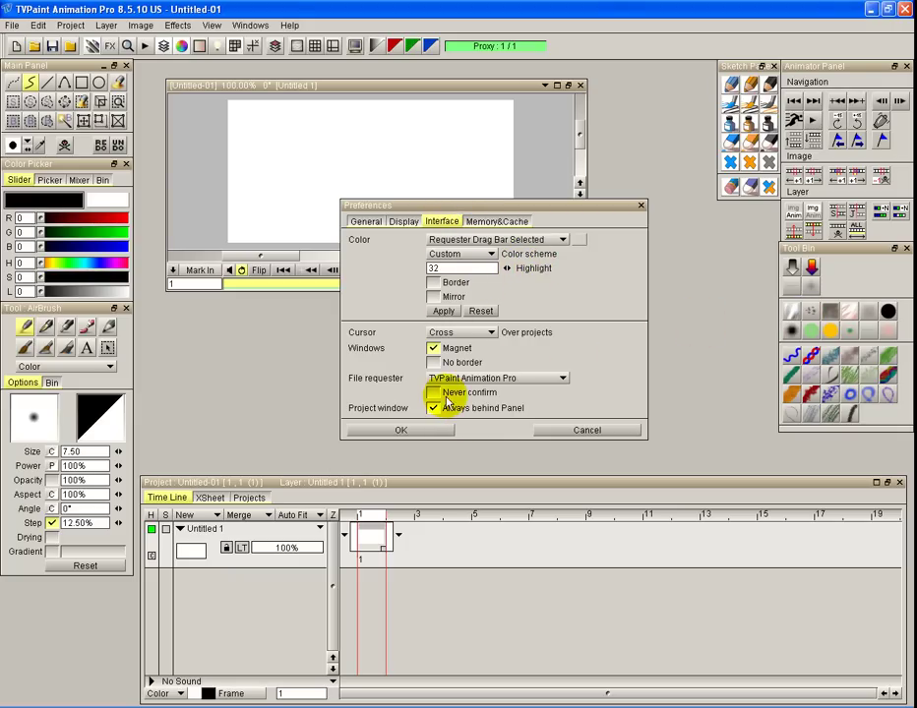
- Try the Classic interface colour scheme, then settle back on the Default scheme
{"action": "left_click", "coordinate": [479, 255]}
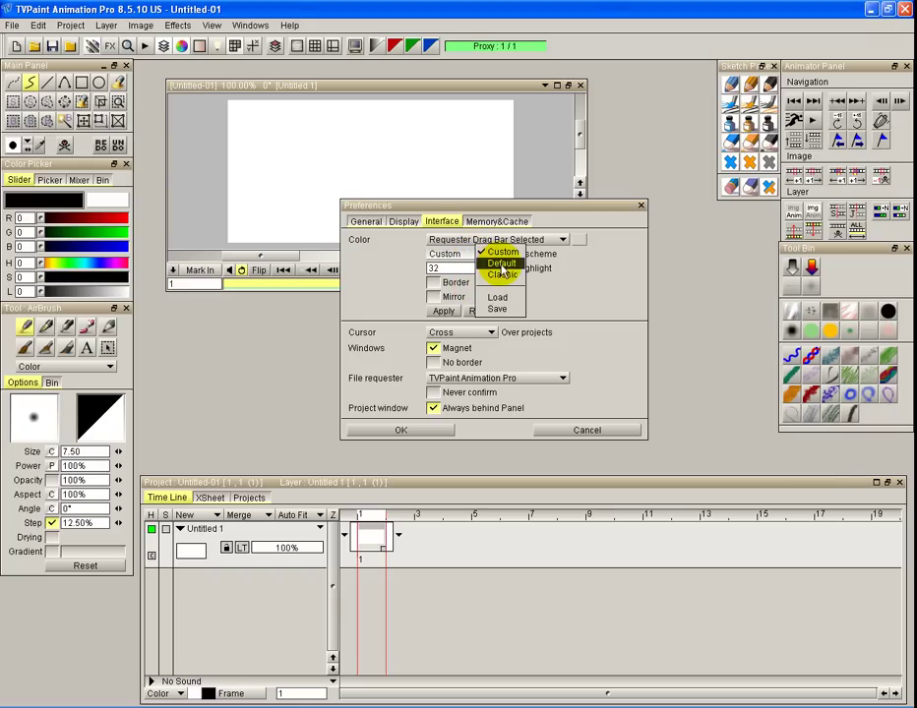
{"action": "left_click", "coordinate": [502, 265]}
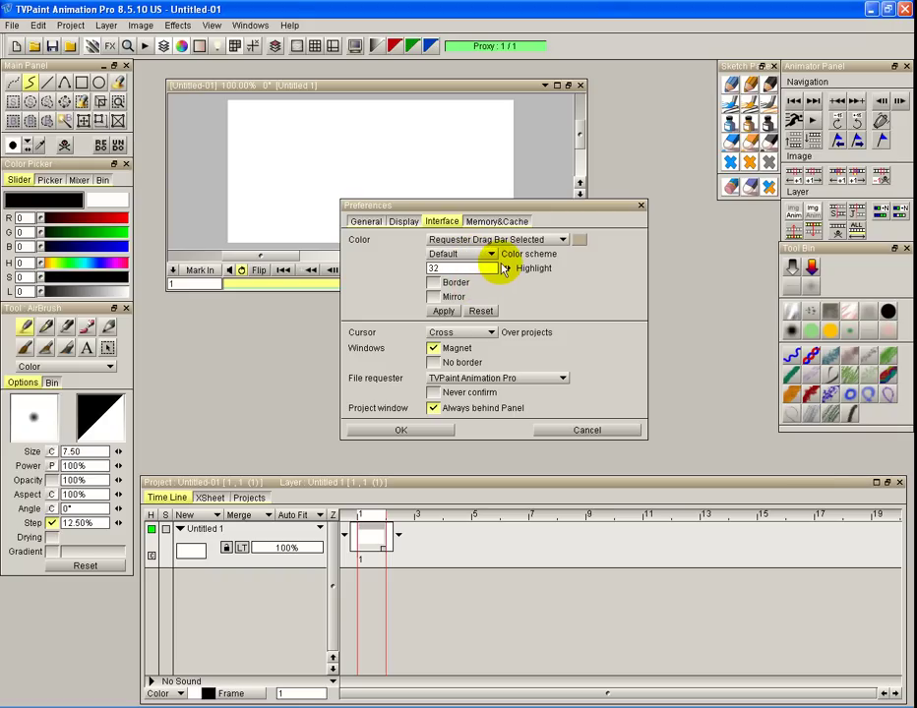
{"action": "left_click", "coordinate": [479, 254]}
{"action": "left_click", "coordinate": [500, 265]}
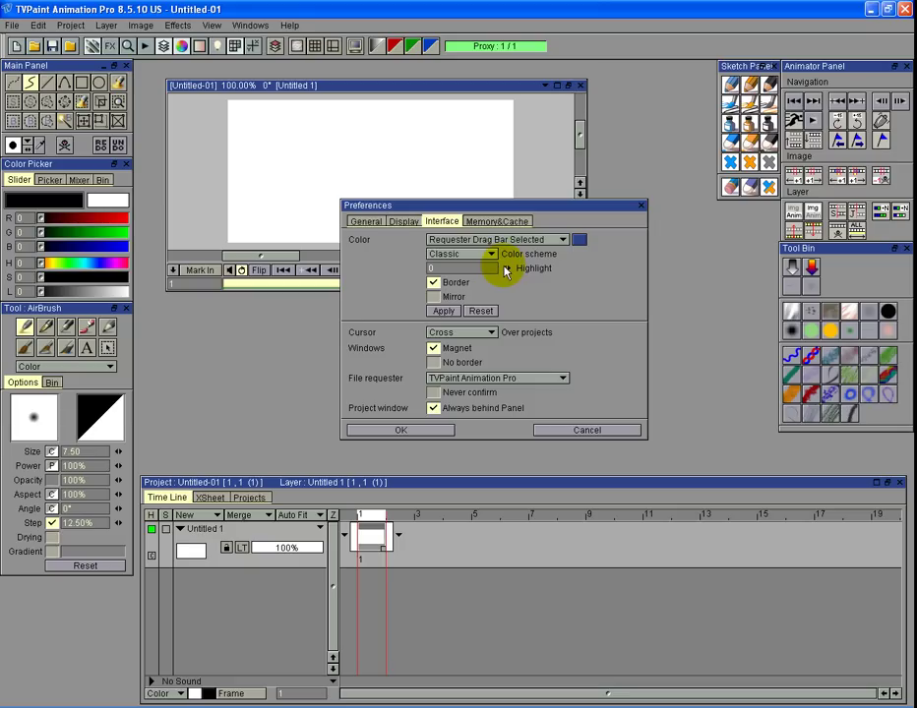
{"action": "left_click", "coordinate": [477, 253]}
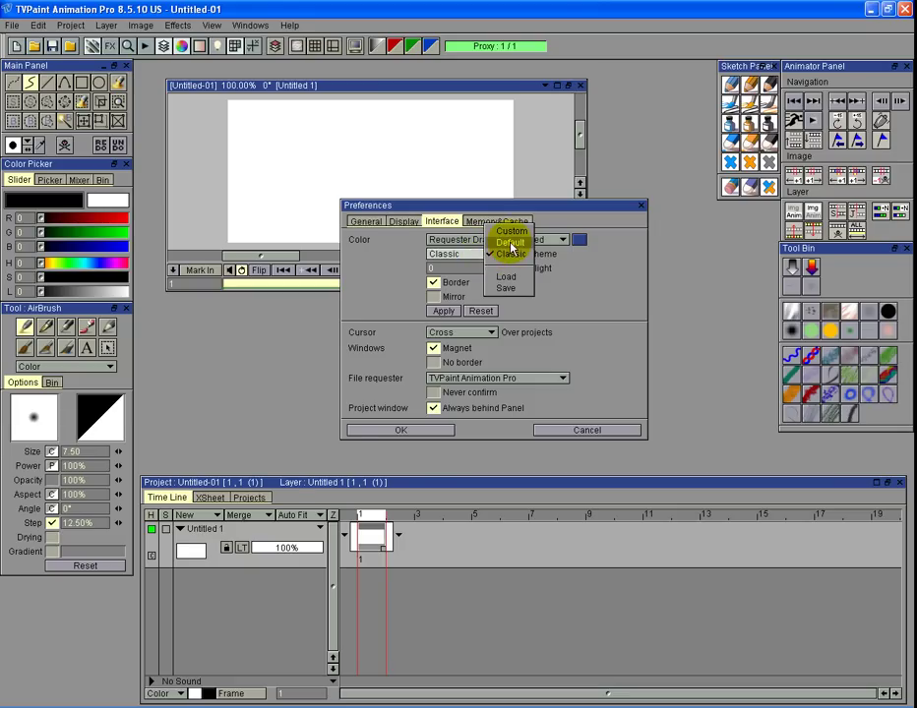
{"action": "left_click", "coordinate": [505, 240]}
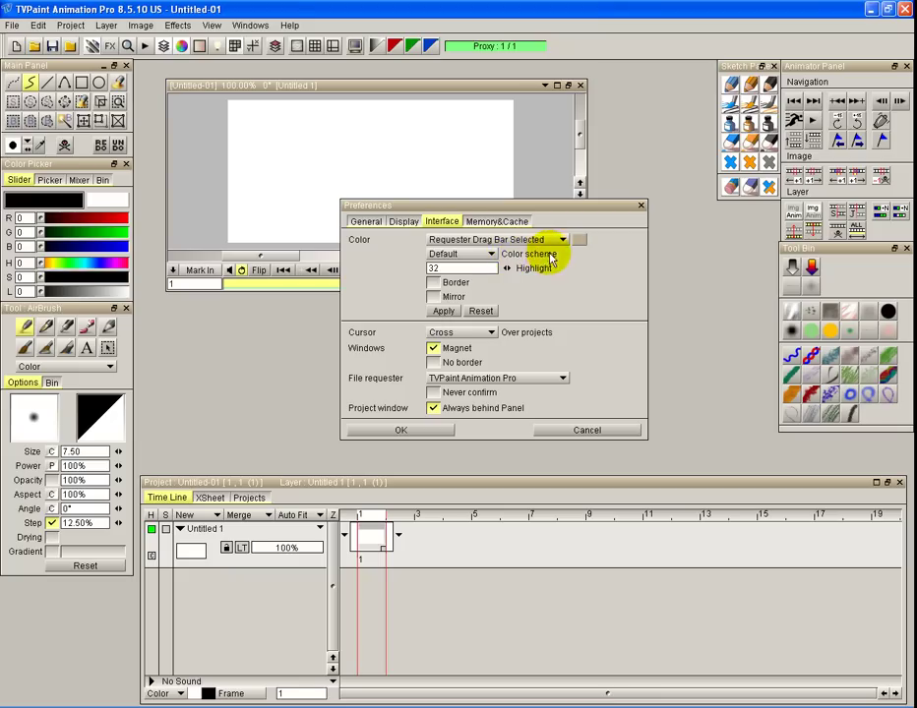
{"action": "left_click", "coordinate": [476, 254]}
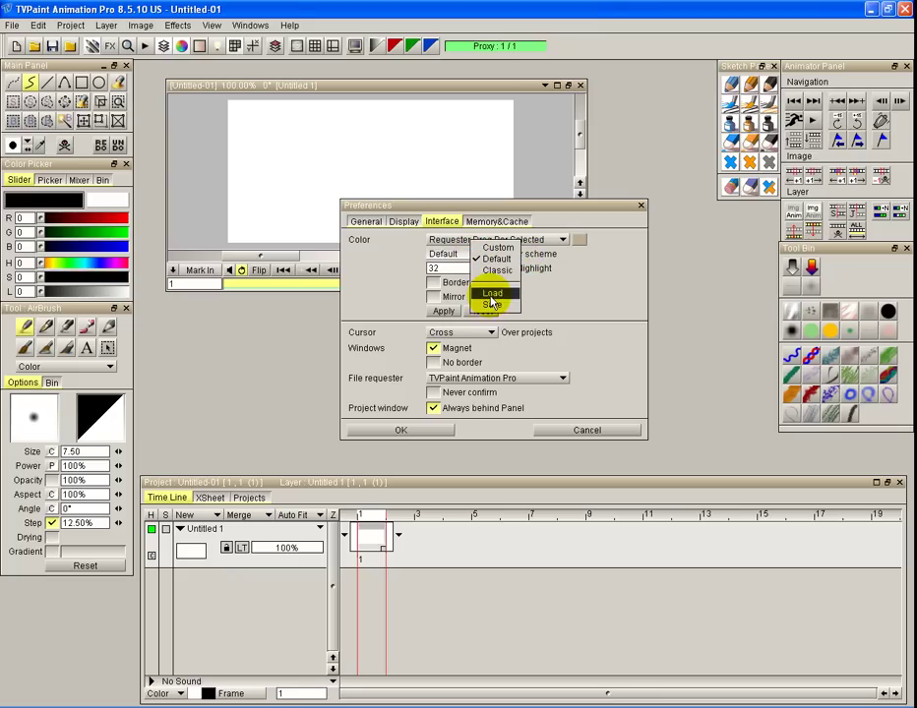
{"action": "left_click", "coordinate": [548, 278]}
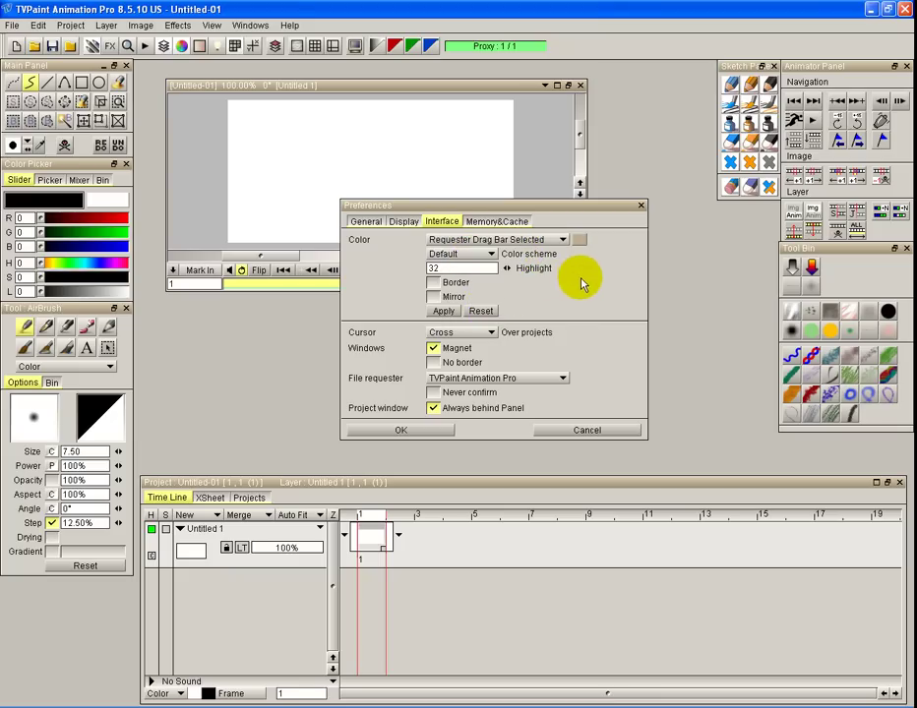
- Set the interface Highlight to 0 and apply it
{"action": "double_click", "coordinate": [434, 267]}
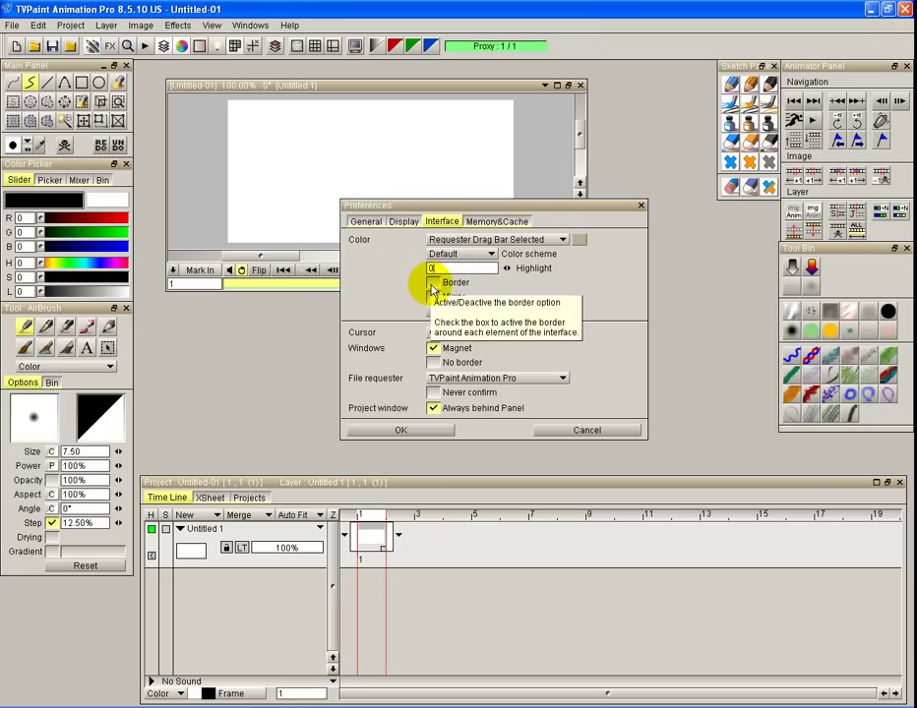
{"action": "type", "text": "0"}
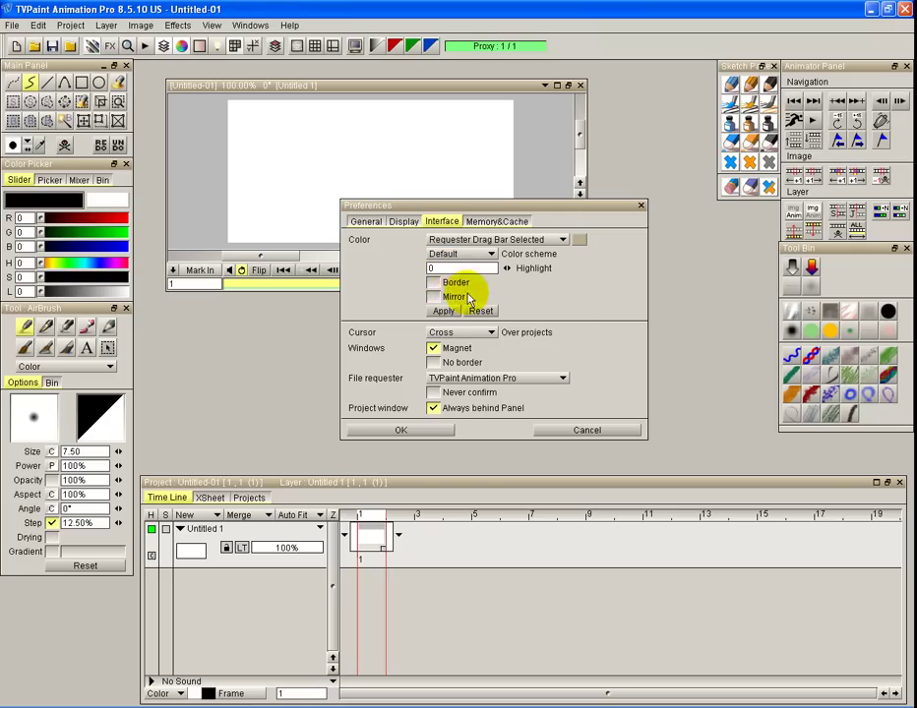
{"action": "left_click", "coordinate": [440, 309]}
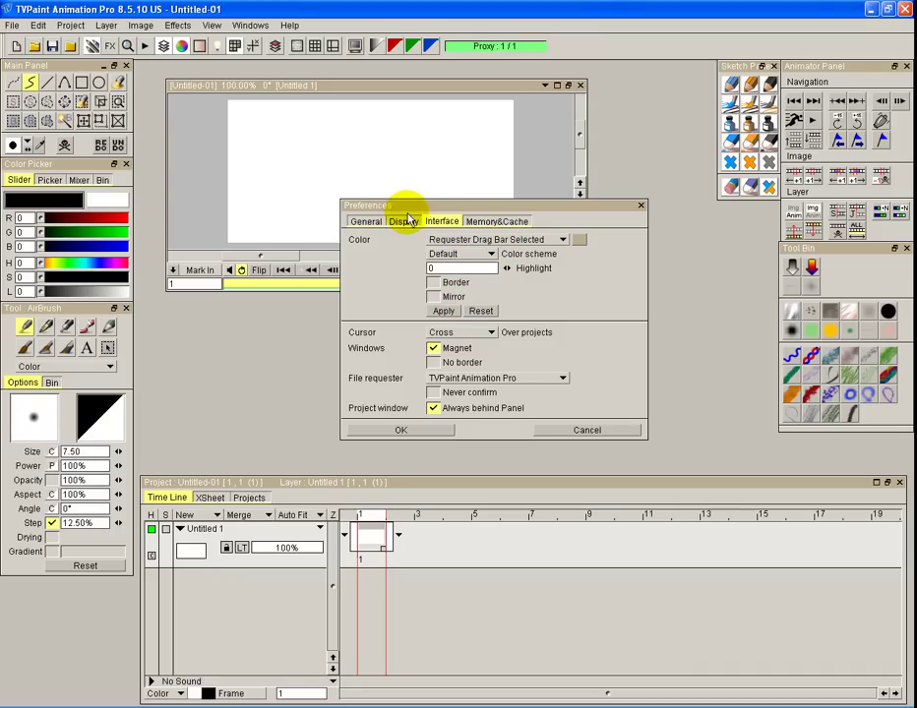
- Restore Highlight to 32, enable Border and apply, then enable Mirror
{"action": "left_click", "coordinate": [455, 267]}
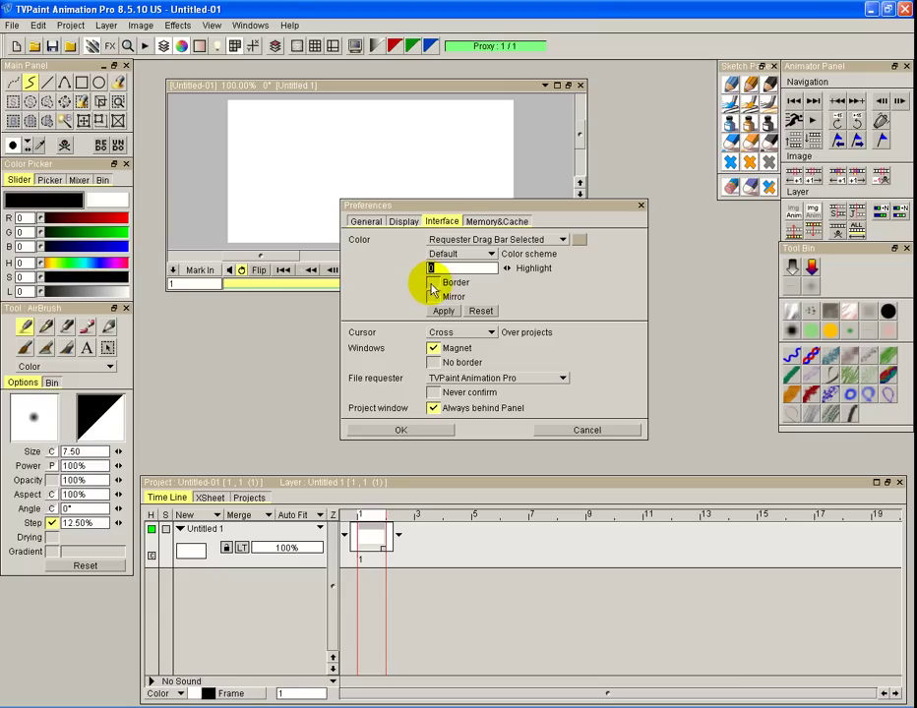
{"action": "type", "text": "32"}
{"action": "left_click", "coordinate": [434, 283]}
{"action": "left_click", "coordinate": [444, 313]}
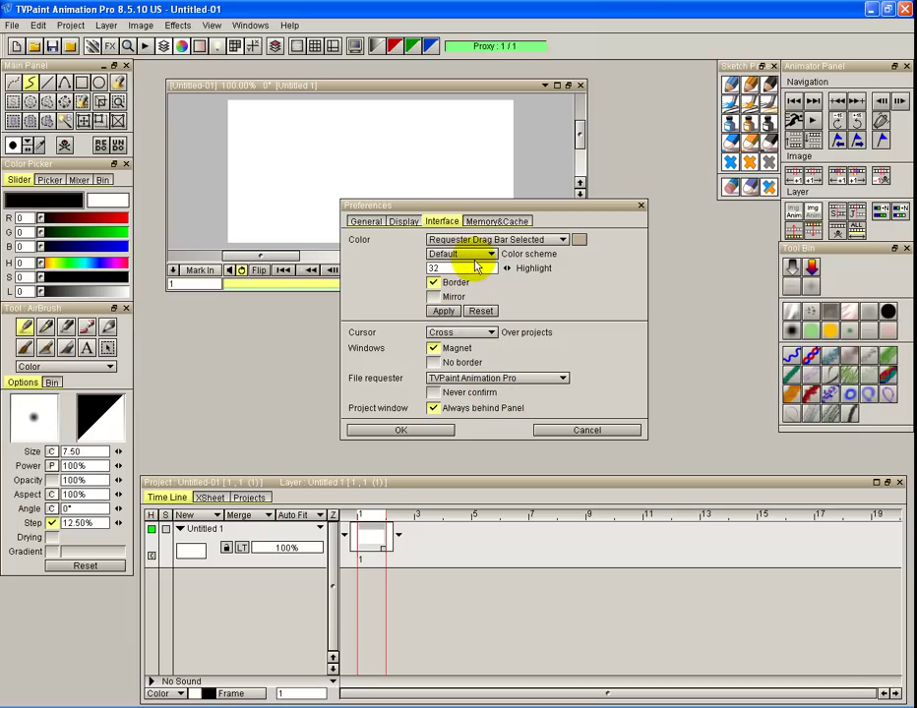
{"action": "left_click", "coordinate": [433, 297]}
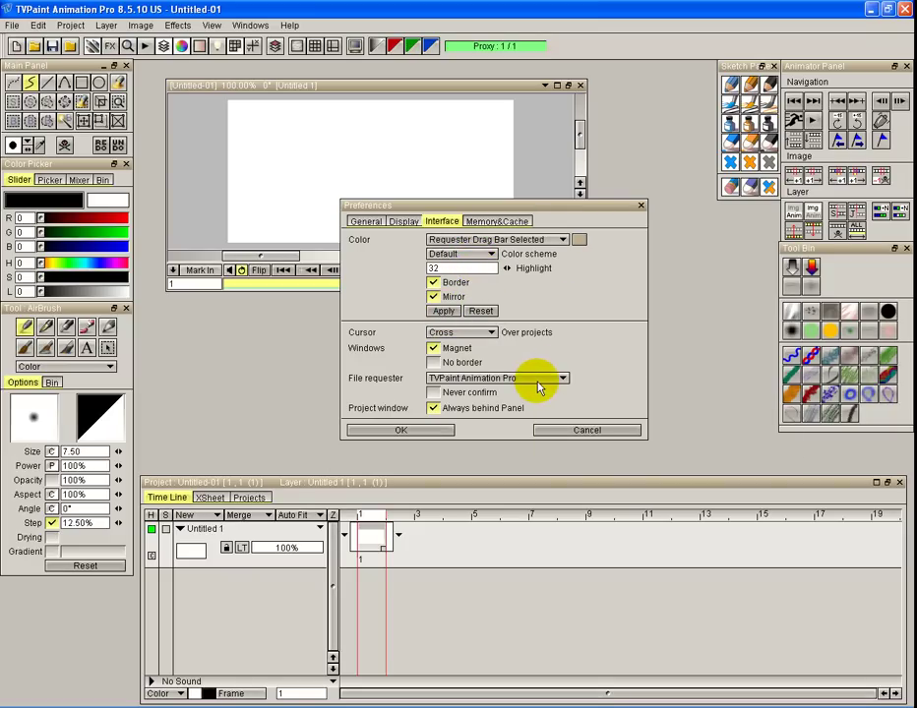
{"action": "left_click", "coordinate": [433, 265]}
- Apply Highlight 16, switch the drawing cursor to Arrow, then reselect the Default colour scheme
{"action": "type", "text": "16"}
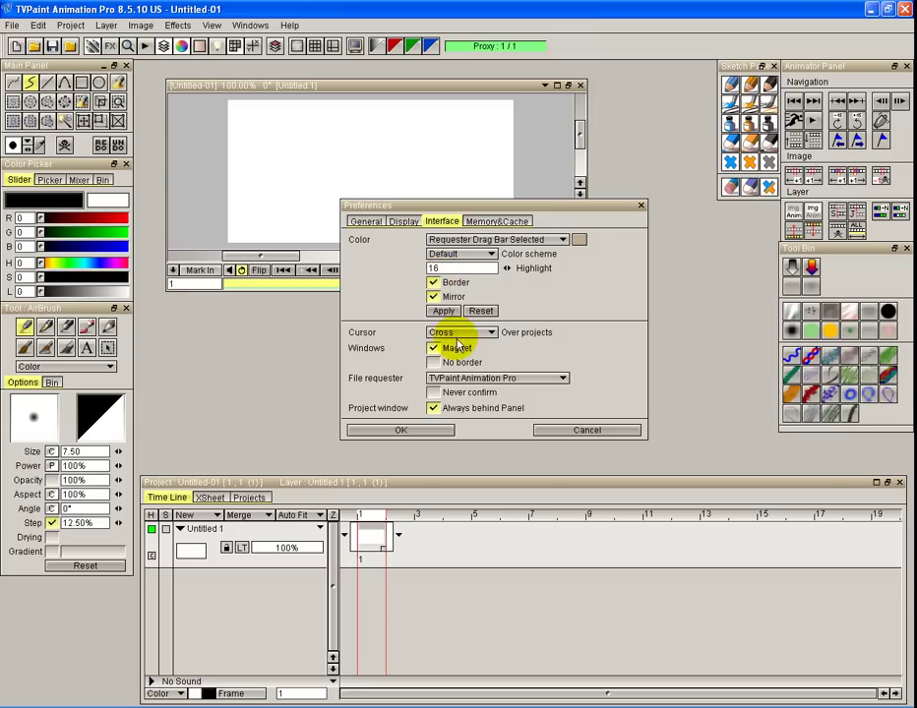
{"action": "left_click", "coordinate": [437, 310]}
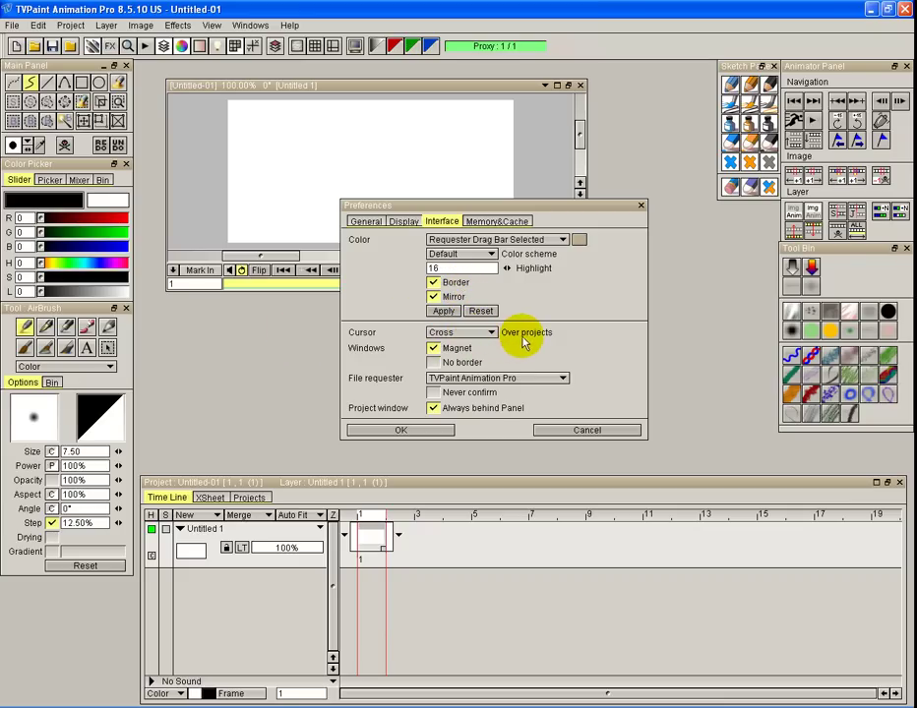
{"action": "left_click", "coordinate": [467, 335]}
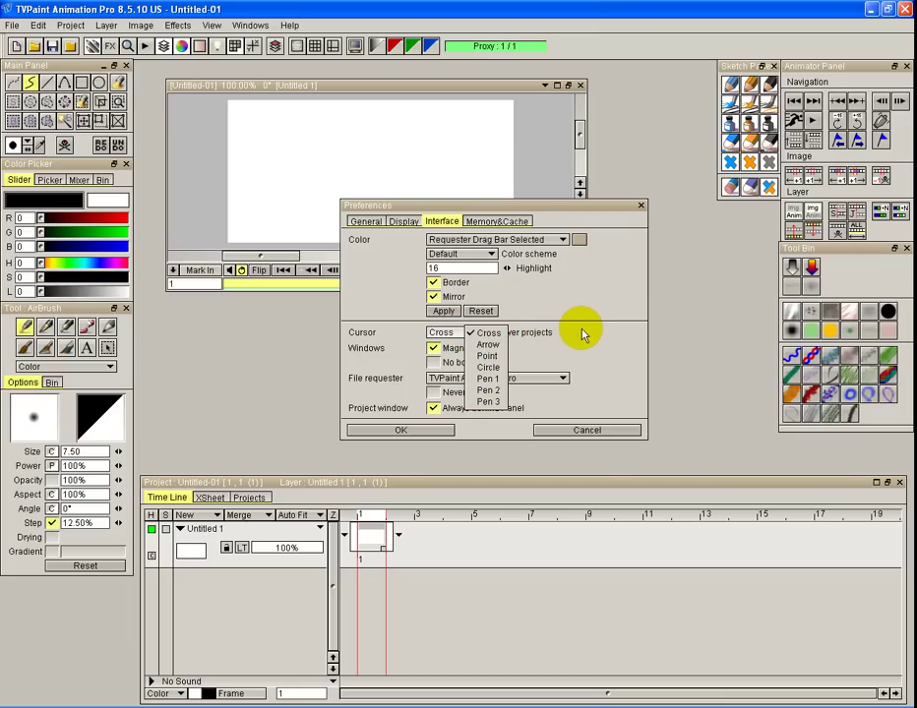
{"action": "left_click", "coordinate": [488, 344]}
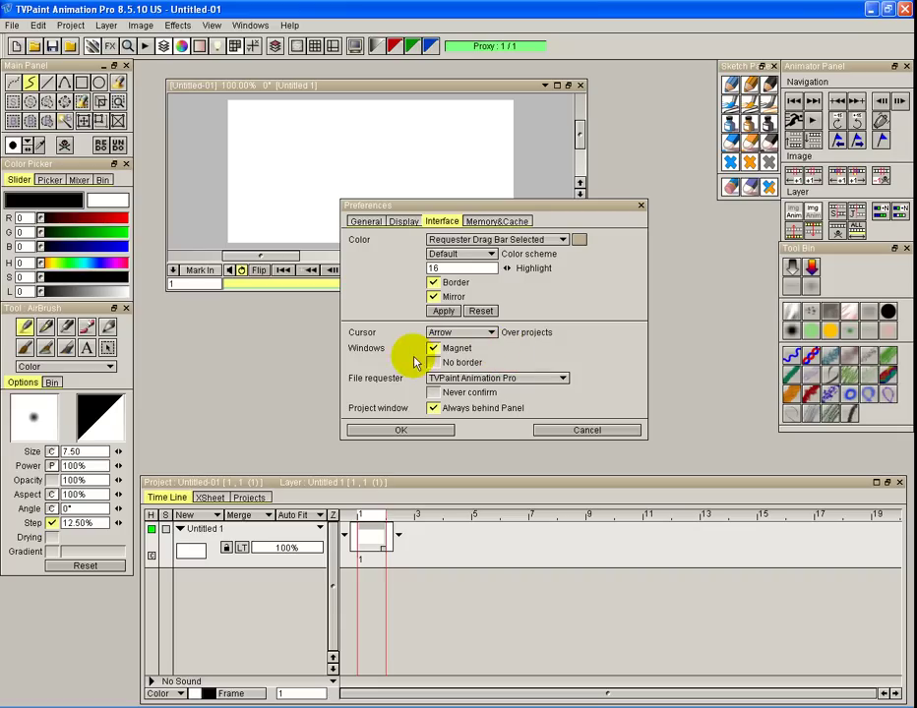
{"action": "left_click", "coordinate": [466, 253]}
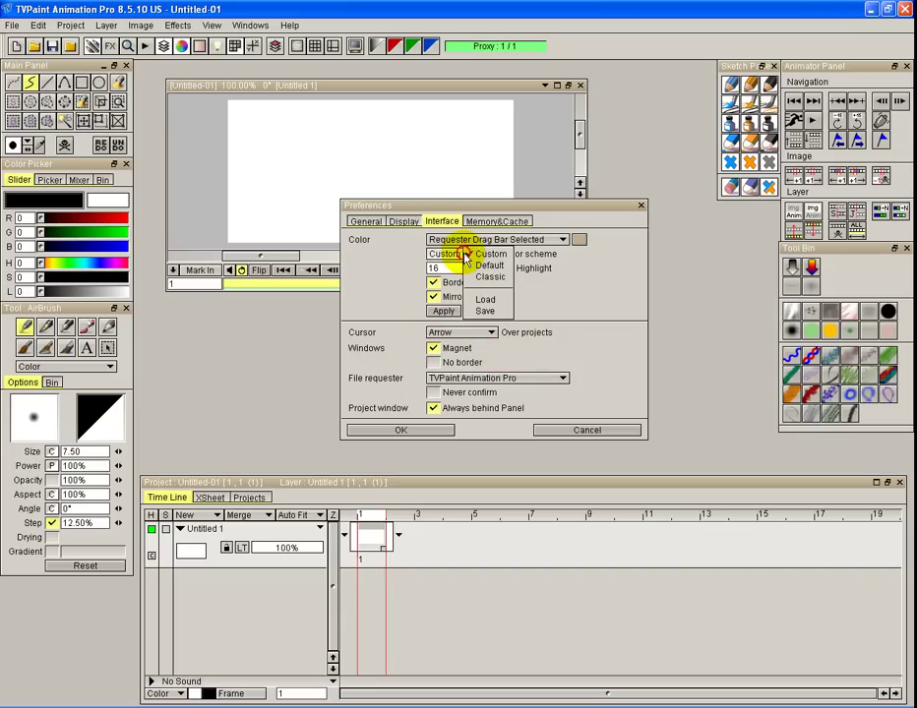
{"action": "left_click", "coordinate": [484, 265]}
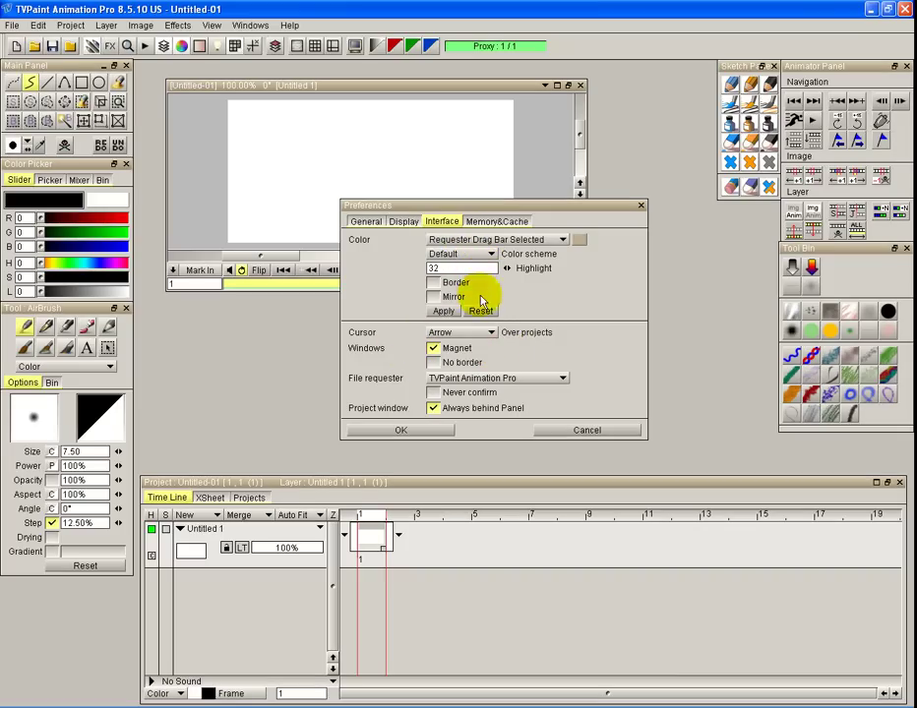
- Uncheck the Magnet window option, leaving Always behind Panel checked
{"action": "left_click", "coordinate": [433, 348]}
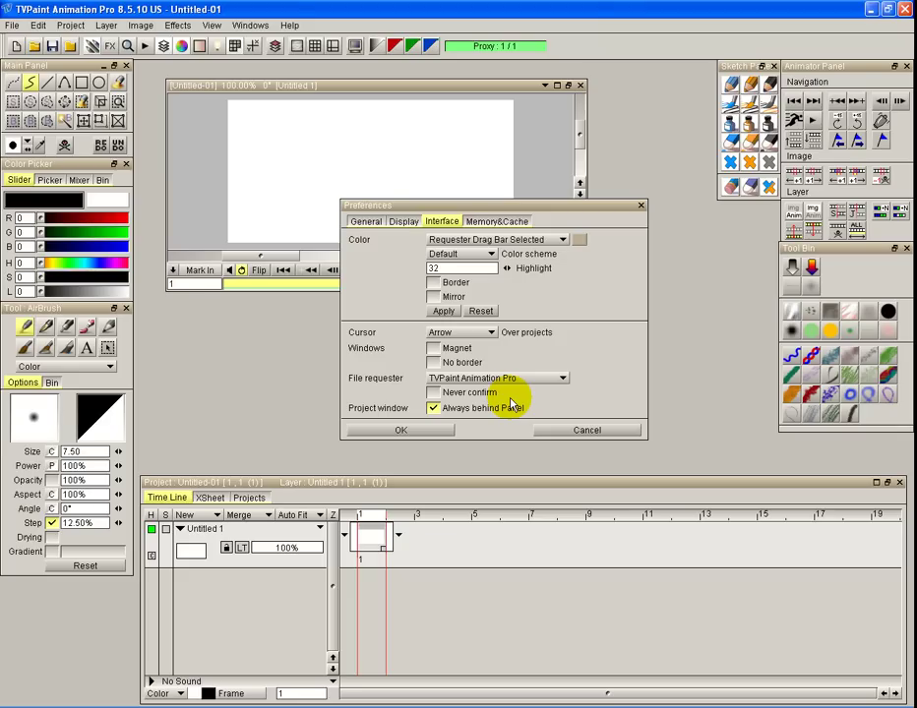
- View the Memory&Cache tab with 1022MB physical memory and 32MB undo size
{"action": "left_click", "coordinate": [492, 221]}
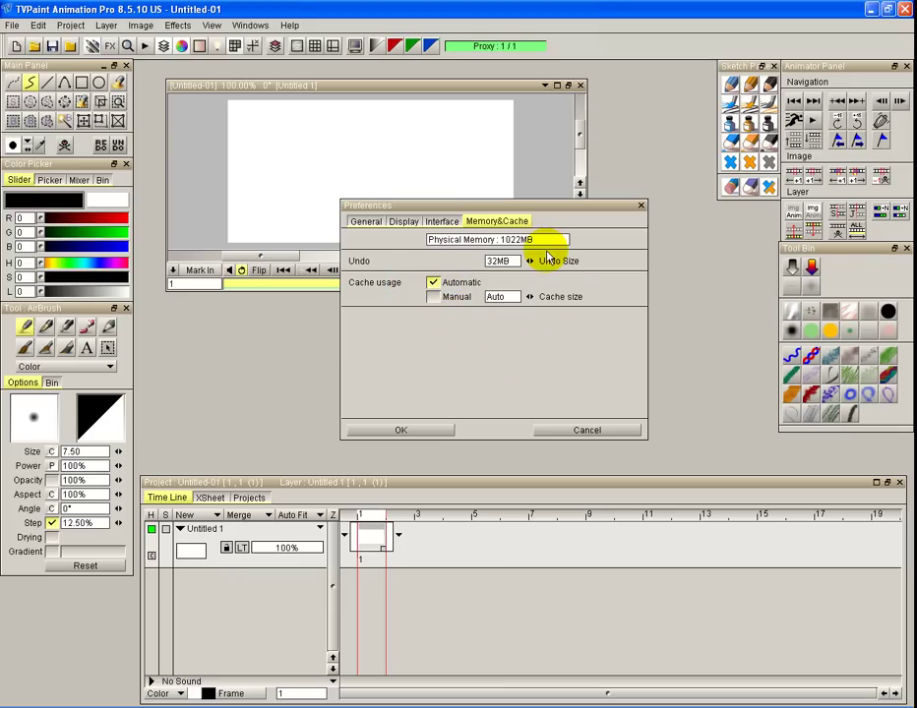
- Review the Interface and Display tabs, then return to Memory&Cache with 32MB undo and automatic cache
{"action": "left_click", "coordinate": [441, 221]}
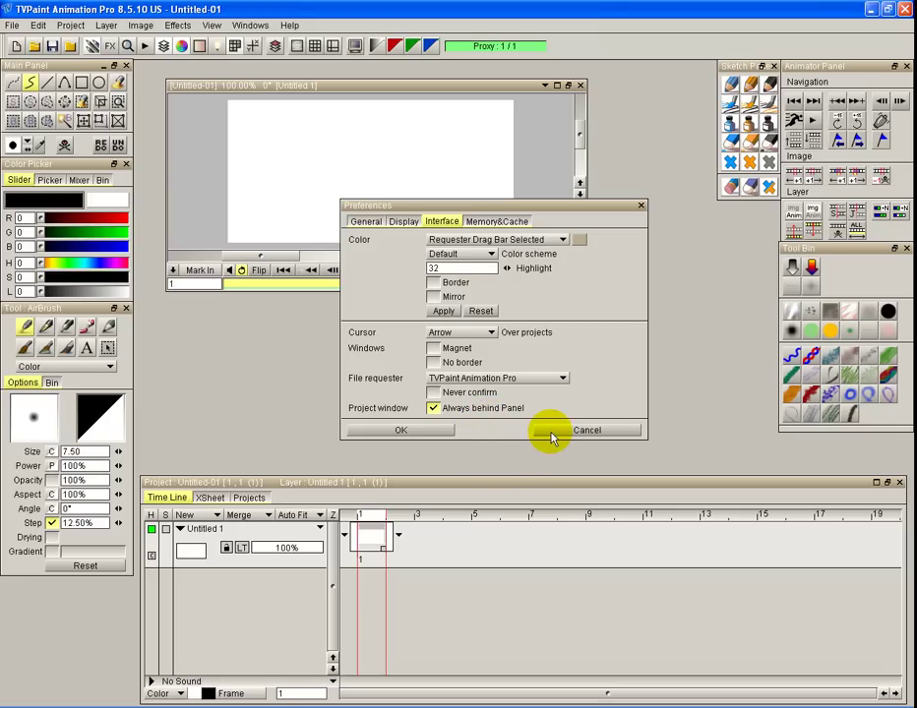
{"action": "left_click", "coordinate": [406, 221]}
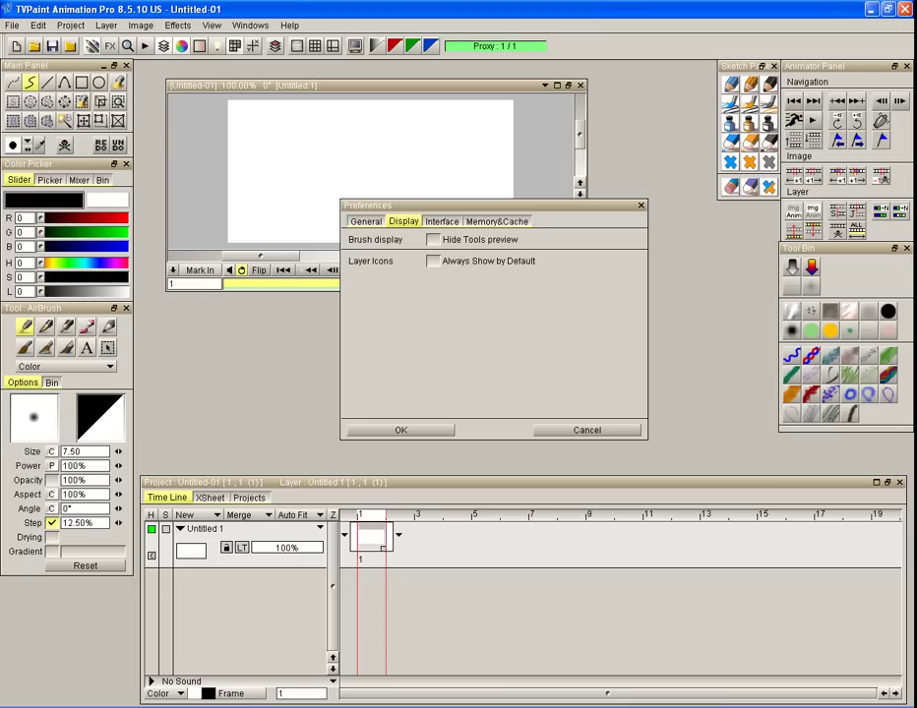
{"action": "left_click", "coordinate": [494, 222]}
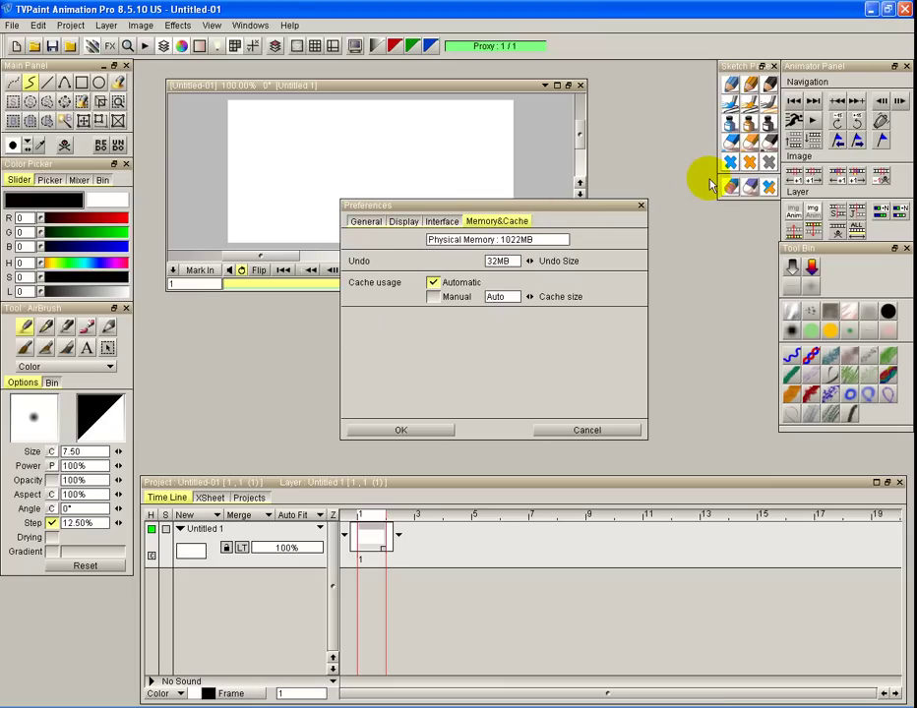